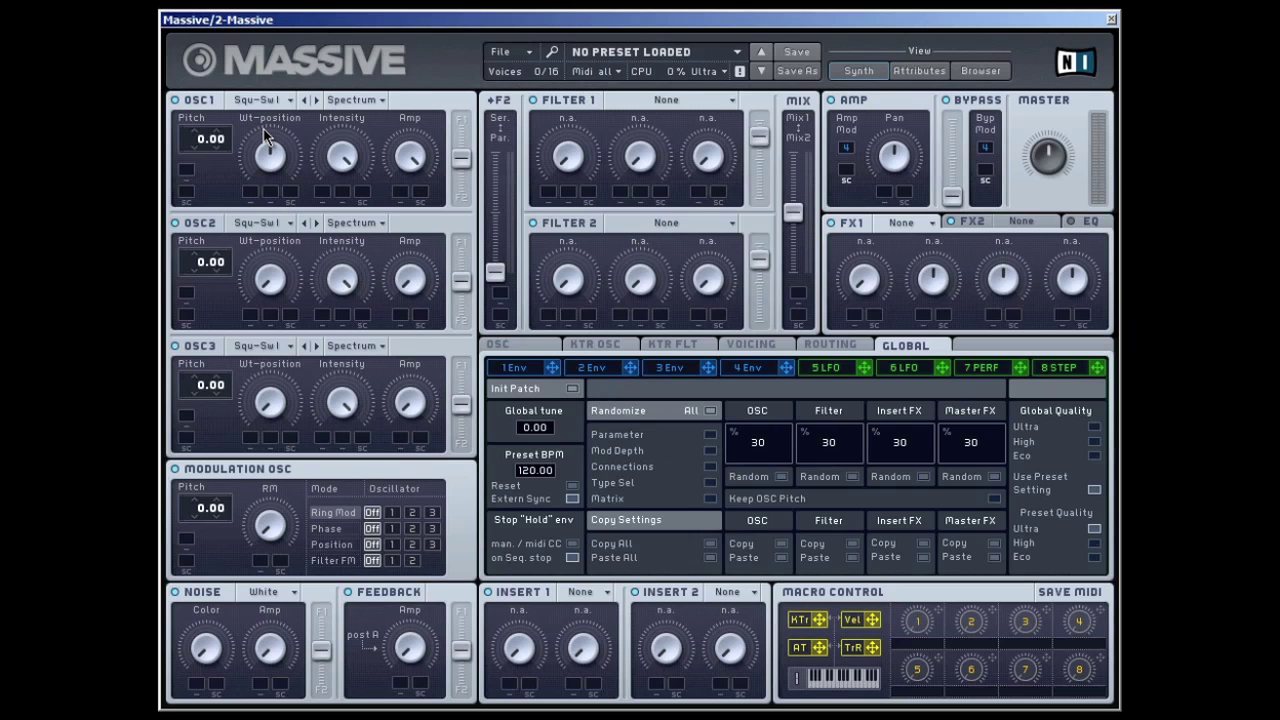
- Load Square-Saw I into oscillators 1 and 2, turning oscillator 1's wavetable position down near minimum
{"action": "left_click", "coordinate": [257, 101]}
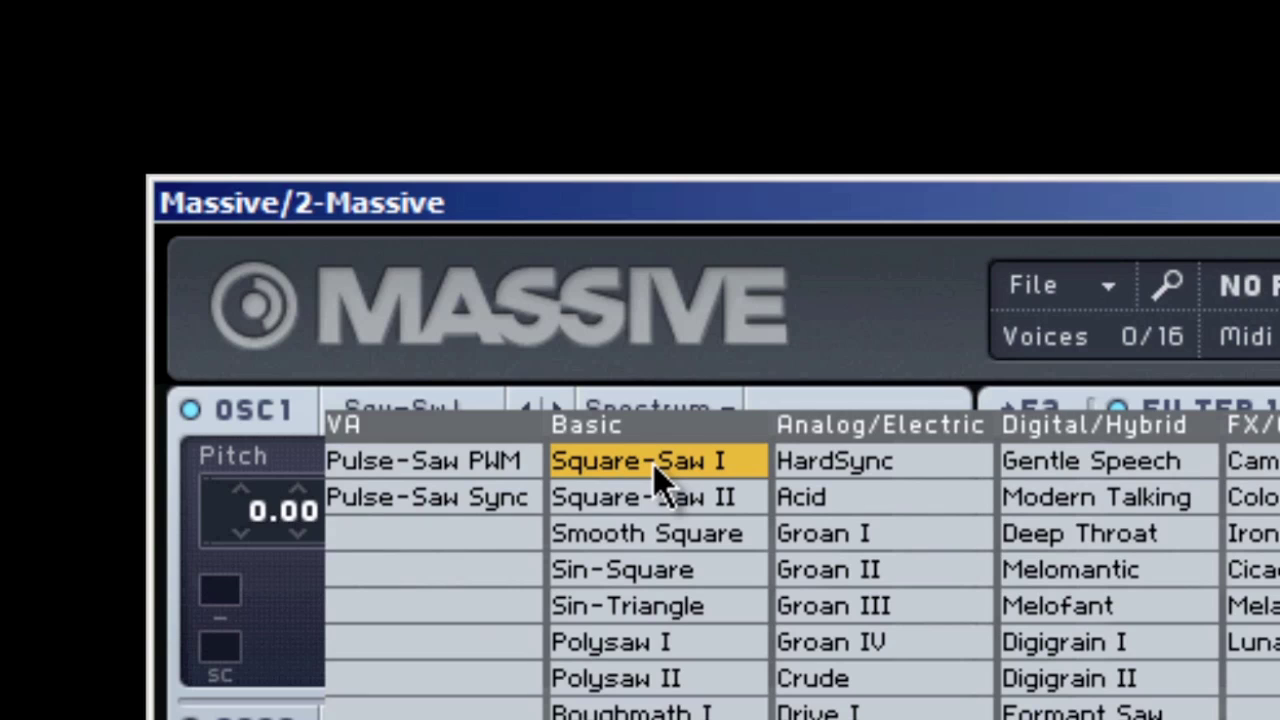
{"action": "left_click", "coordinate": [653, 464]}
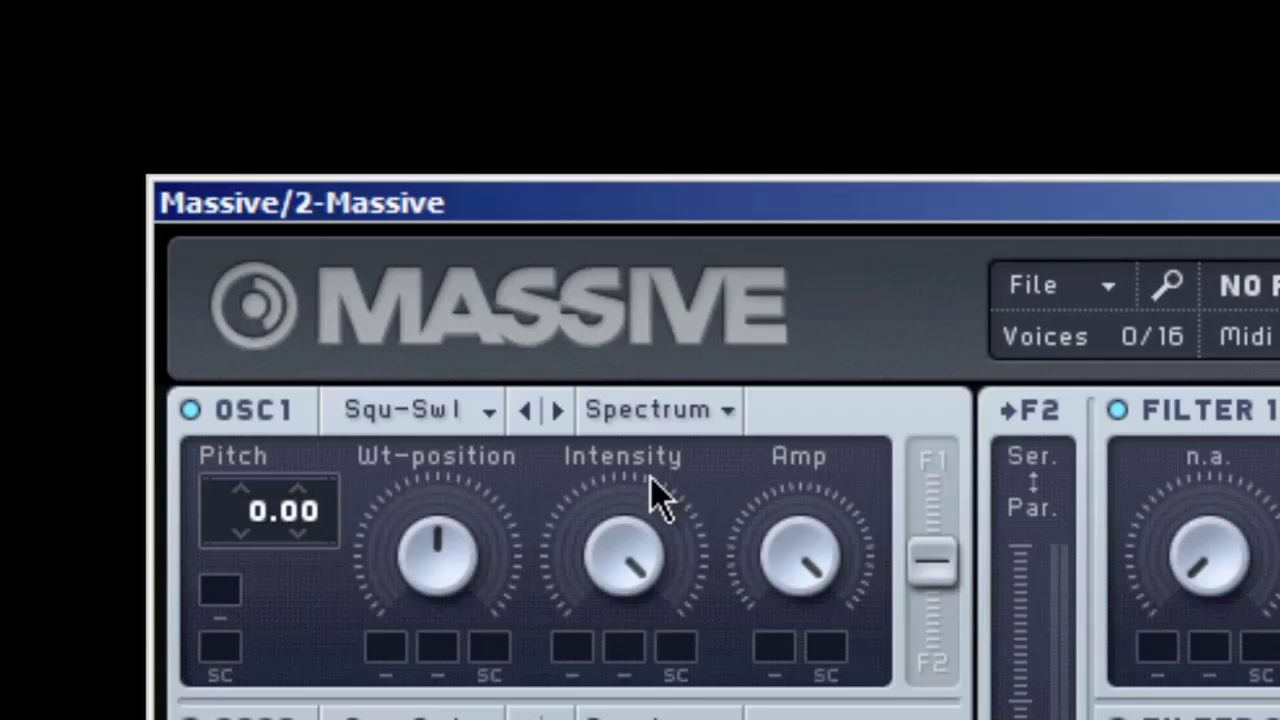
{"action": "left_click", "coordinate": [418, 407]}
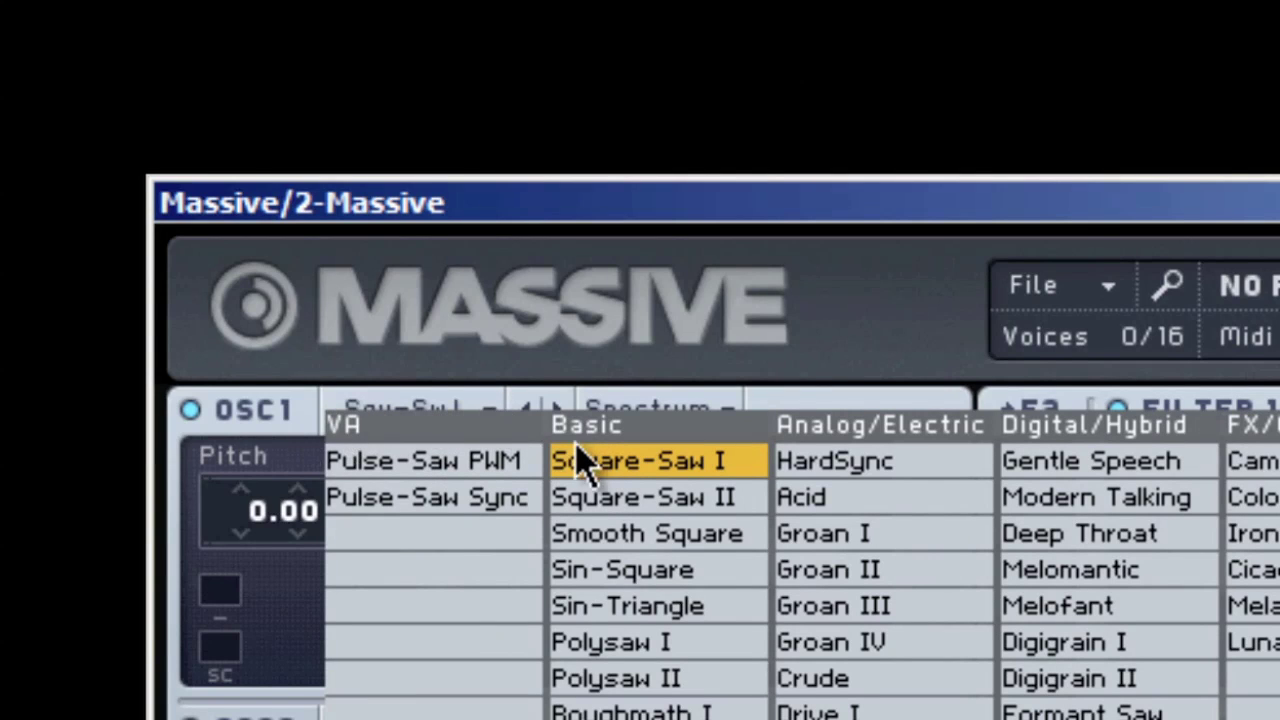
{"action": "left_click", "coordinate": [692, 464]}
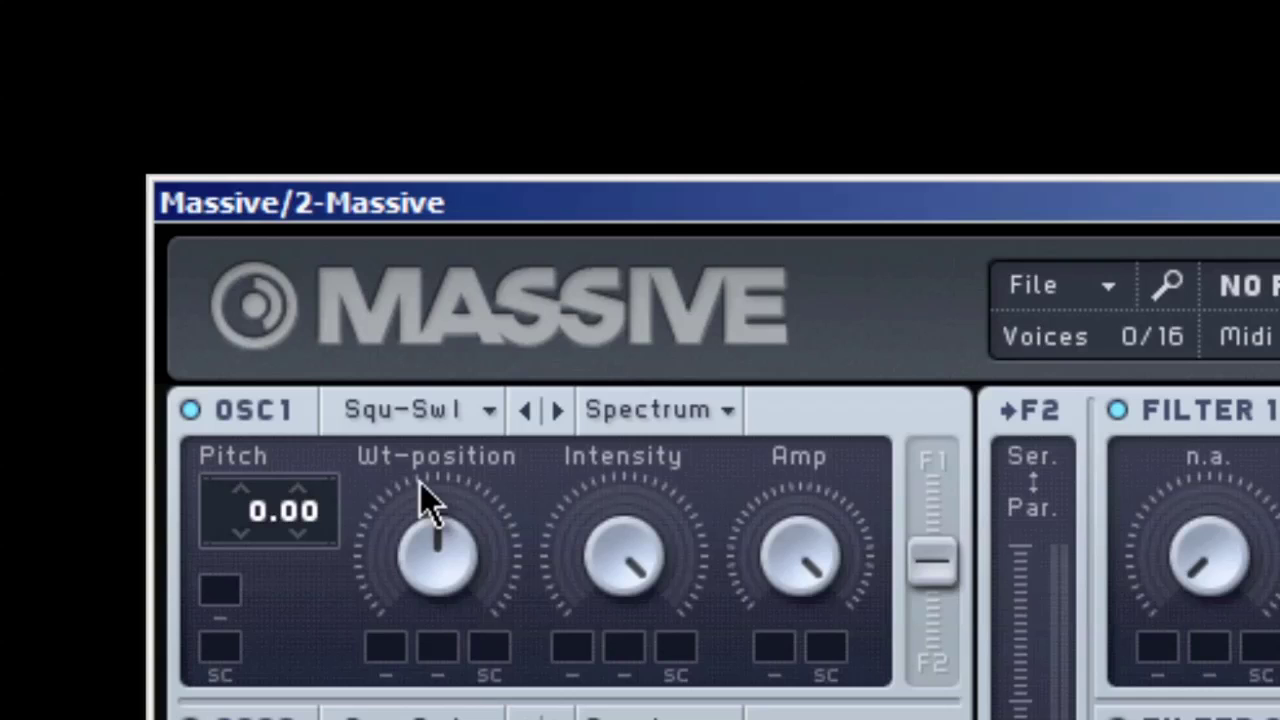
{"action": "left_click_drag", "start_coordinate": [440, 558], "coordinate": [440, 712]}
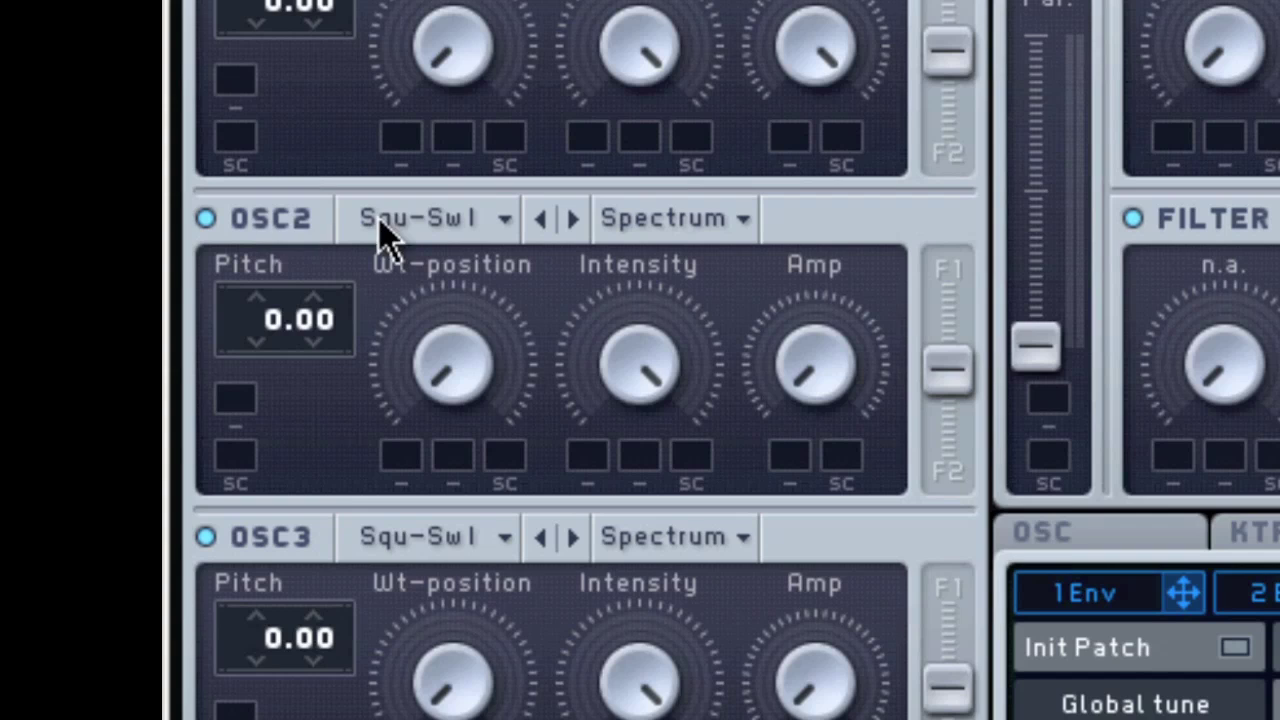
{"action": "left_click", "coordinate": [397, 218]}
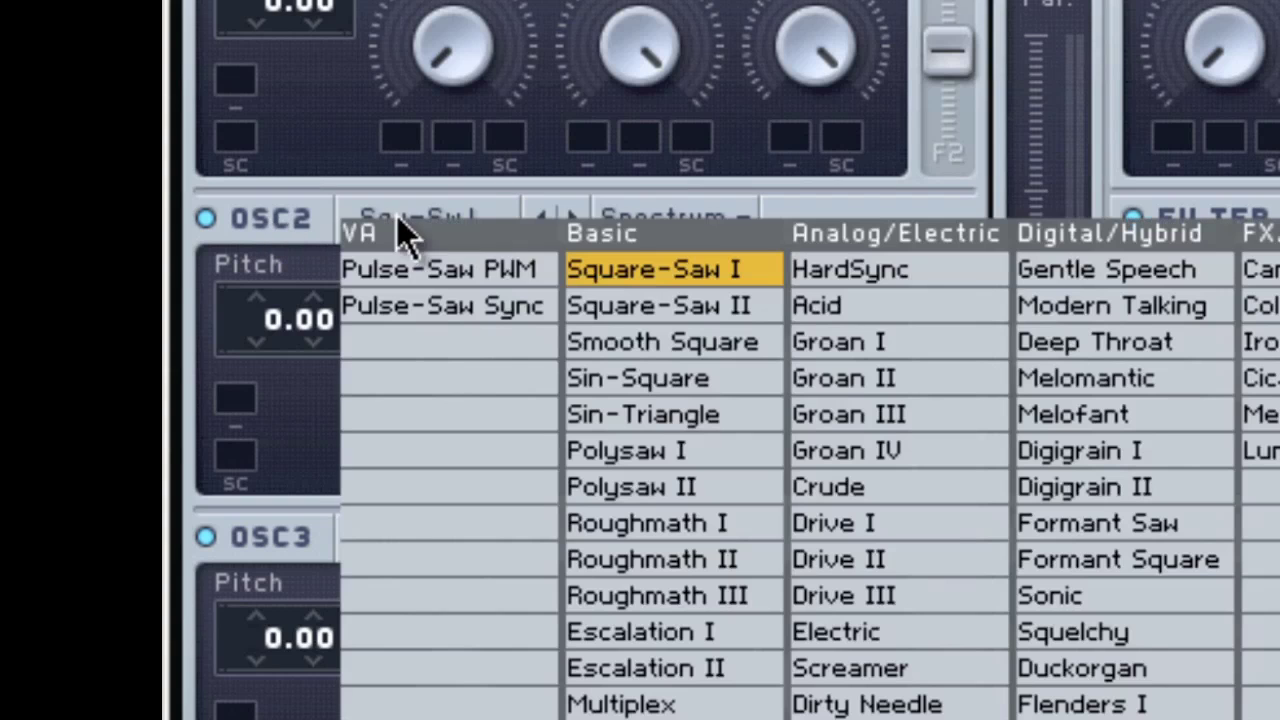
{"action": "left_click", "coordinate": [632, 265]}
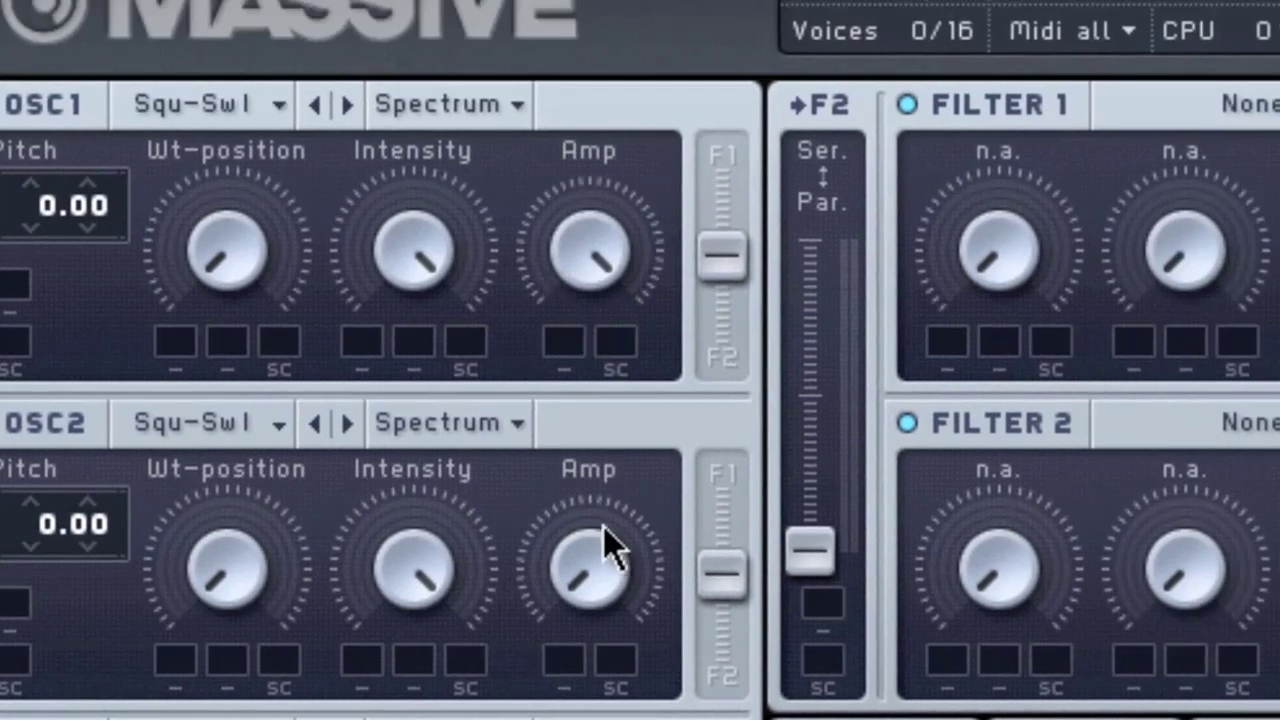
- Turn oscillator 2's Amp knob up high and nudge the Master volume slightly
{"action": "left_click_drag", "start_coordinate": [603, 526], "coordinate": [655, 120]}
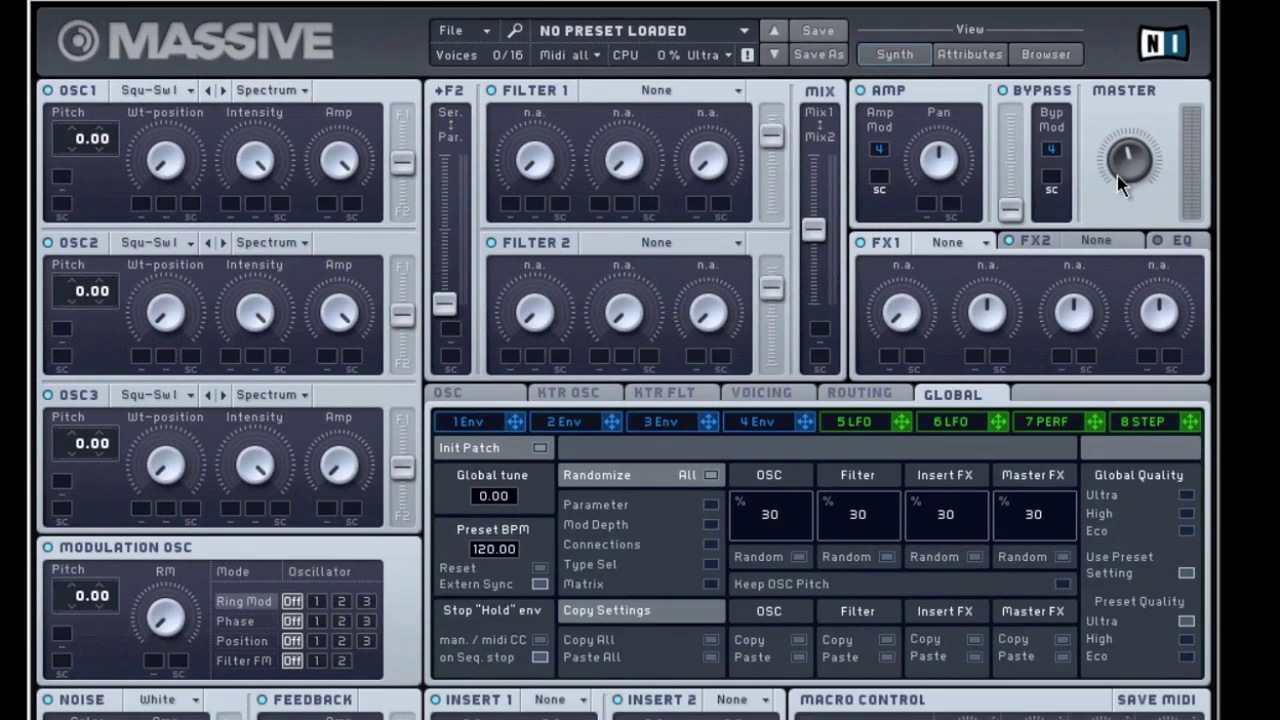
{"action": "left_click_drag", "start_coordinate": [1117, 175], "coordinate": [1102, 204]}
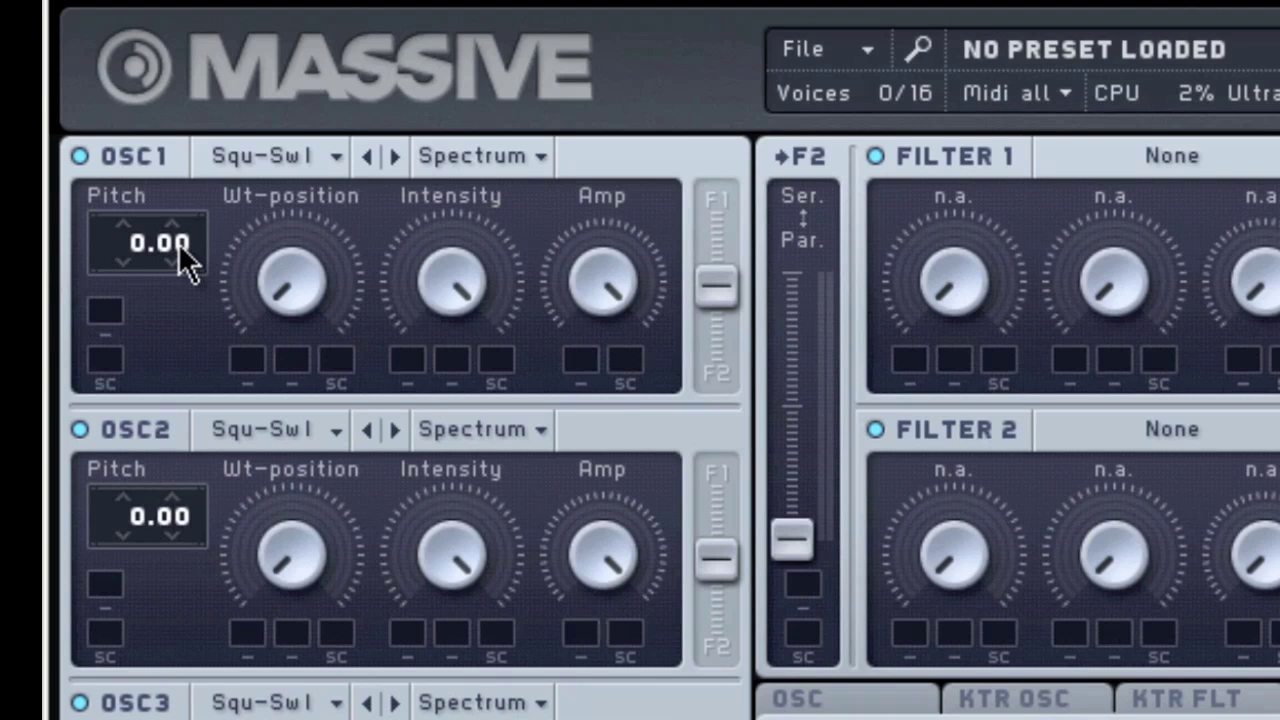
- Set oscillator 1 pitch to 0.14 and oscillator 2 pitch to -0.13
{"action": "left_click_drag", "start_coordinate": [180, 246], "coordinate": [225, 181]}
{"action": "left_click_drag", "start_coordinate": [176, 521], "coordinate": [178, 603]}
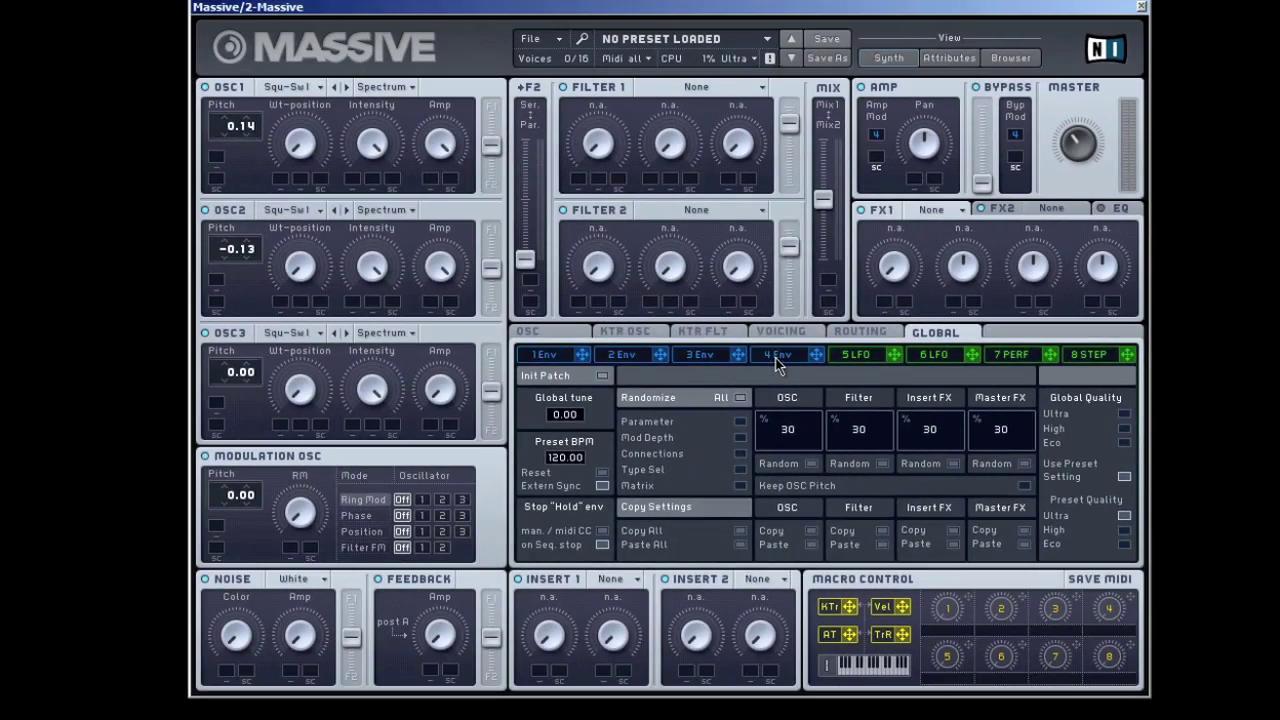
- Turn envelope 4's Decay Level fully up to maximum
{"action": "left_click", "coordinate": [776, 358]}
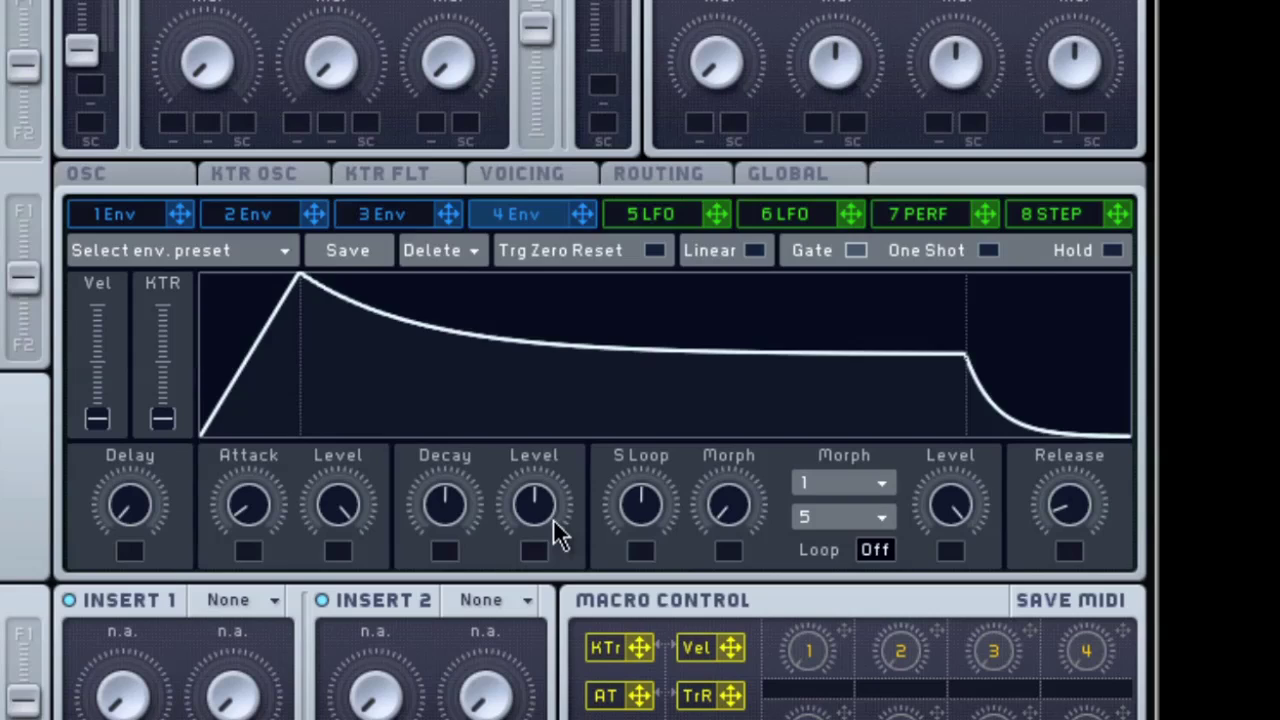
{"action": "left_click_drag", "start_coordinate": [555, 521], "coordinate": [579, 324]}
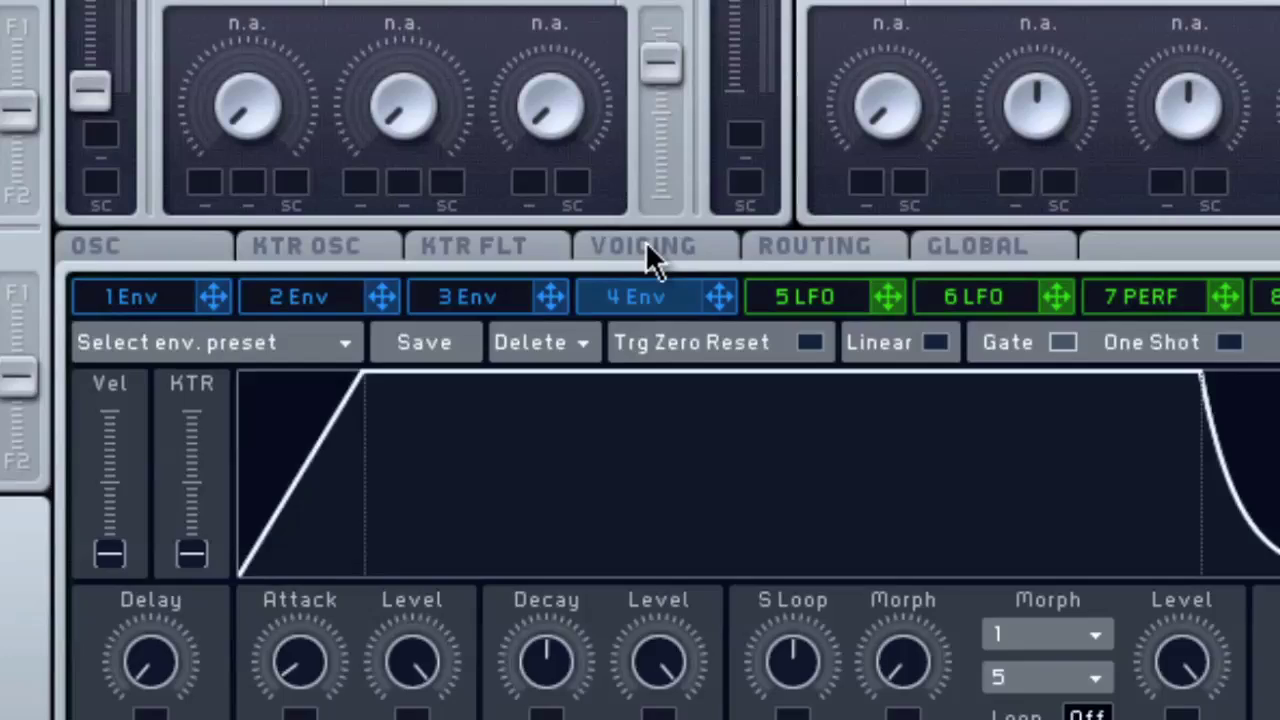
- Switch the voicing to monophonic and show the Glide and Pitchbend settings page
{"action": "left_click", "coordinate": [772, 351]}
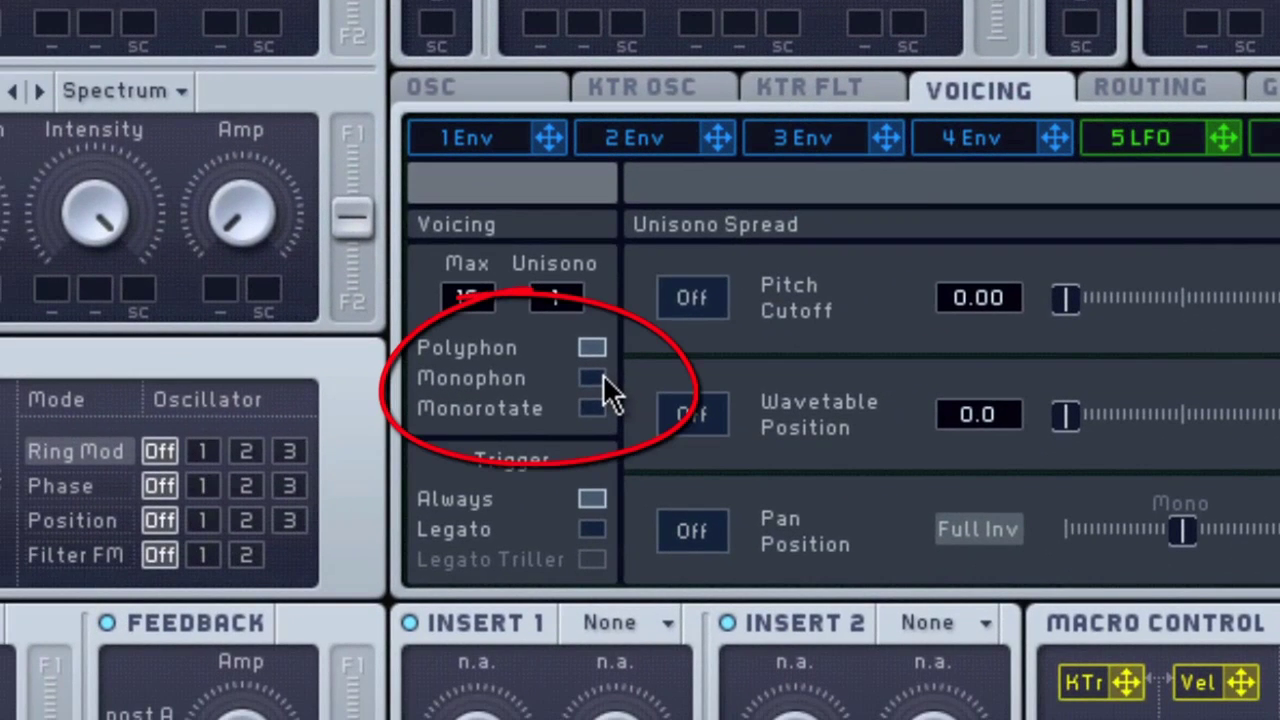
{"action": "left_click", "coordinate": [603, 377]}
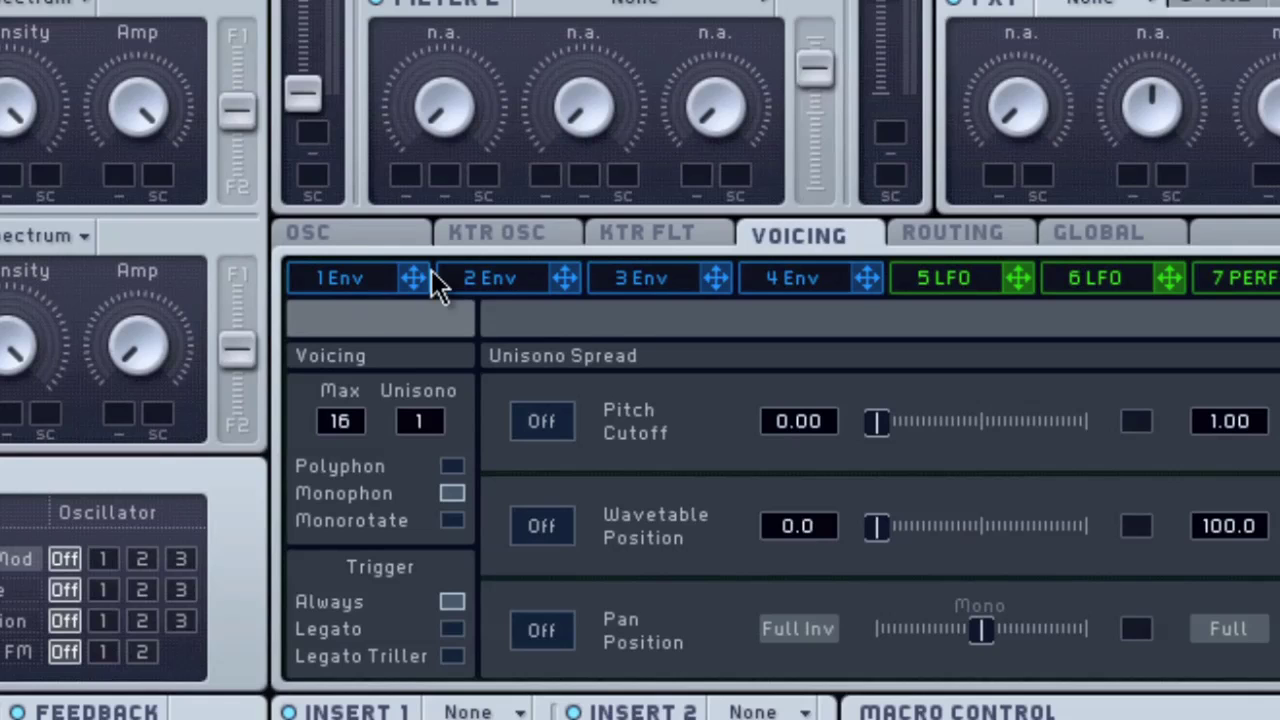
{"action": "left_click", "coordinate": [330, 234]}
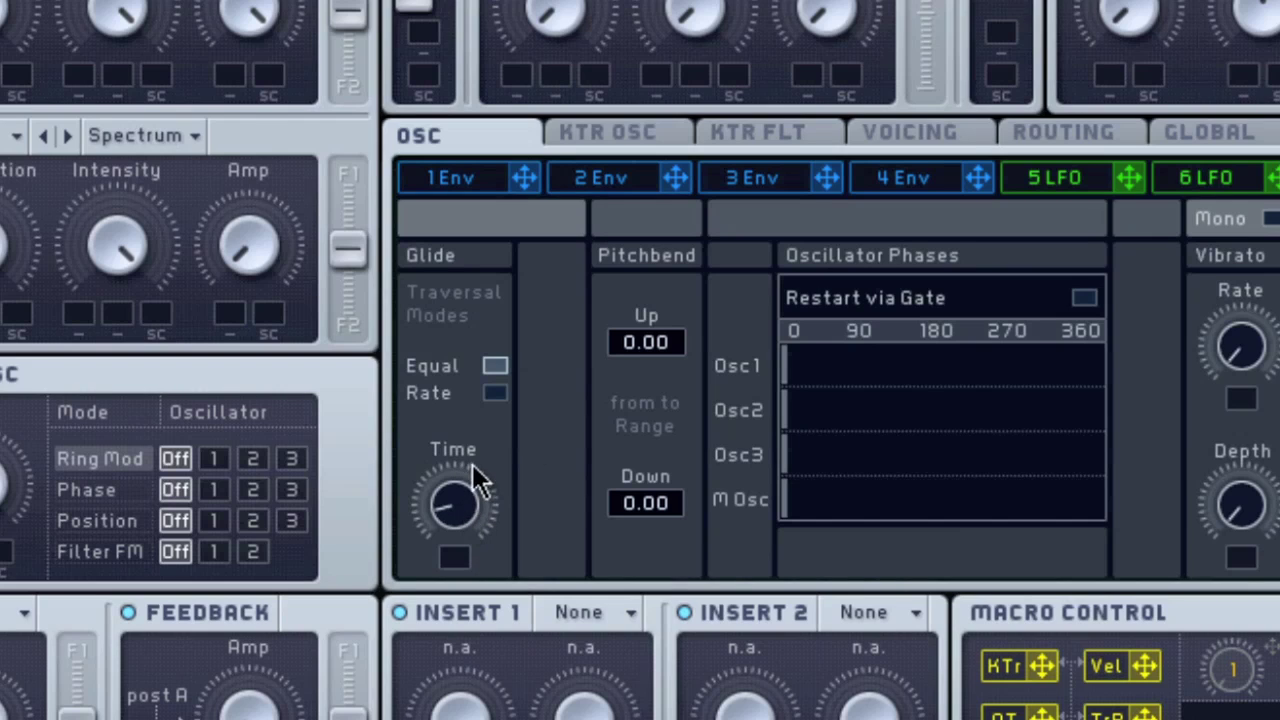
- Raise the Glide Time knob to about 10 o'clock
{"action": "left_click_drag", "start_coordinate": [477, 481], "coordinate": [522, 345]}
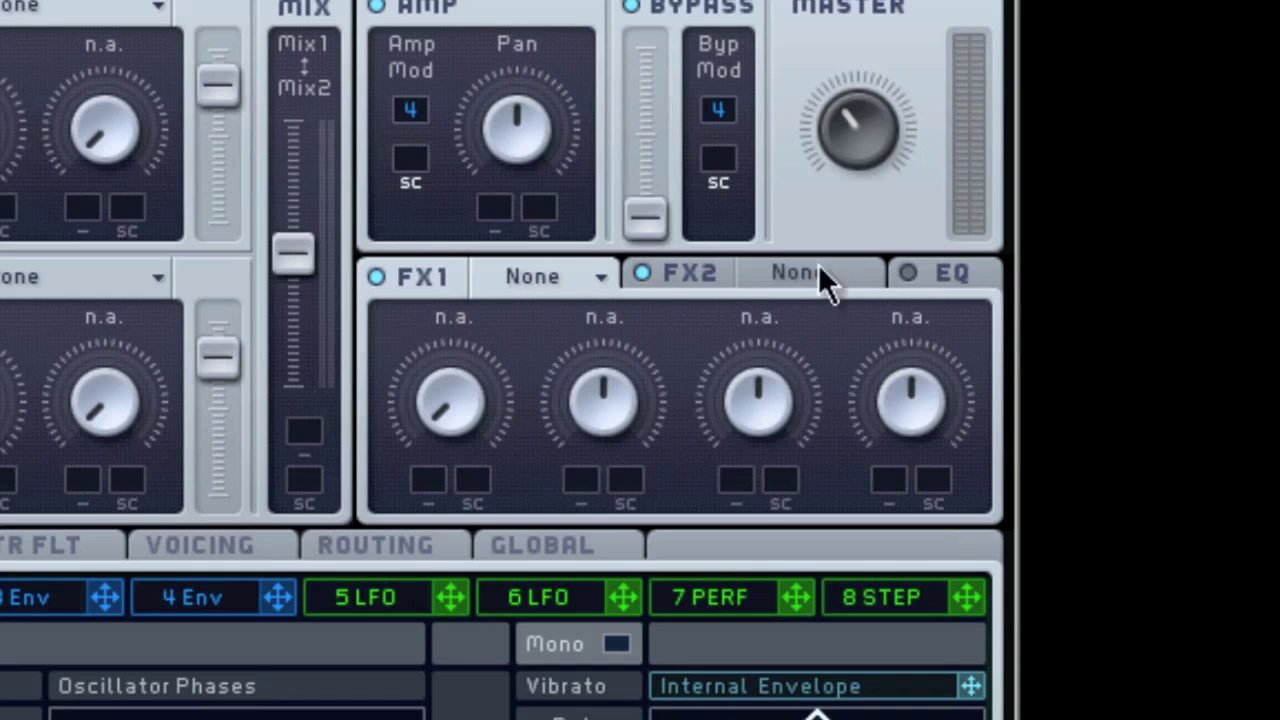
- Load Chorus into FX1 and raise its Dry/Wet mix slightly
{"action": "left_click", "coordinate": [548, 276]}
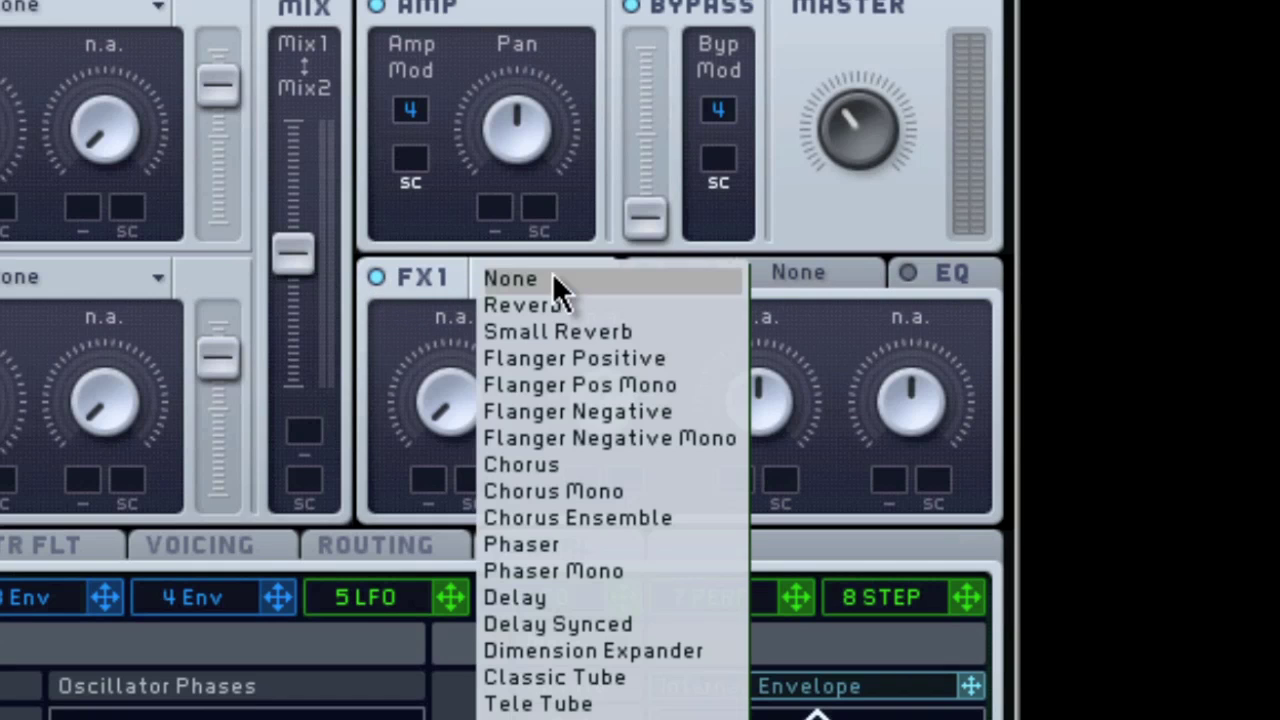
{"action": "left_click", "coordinate": [546, 463]}
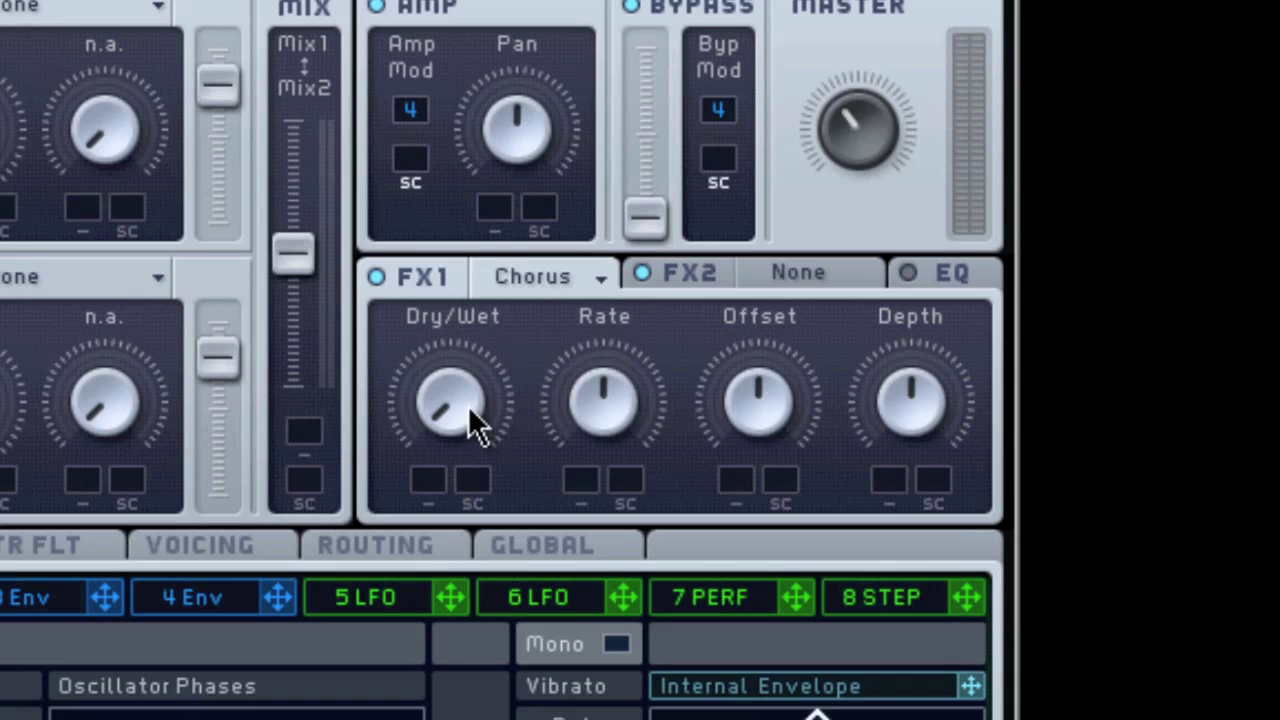
{"action": "left_click_drag", "start_coordinate": [481, 387], "coordinate": [452, 402]}
- Load Dimension Expander into FX2 and turn its Size down to about 7 o'clock
{"action": "left_click", "coordinate": [700, 274]}
{"action": "left_click", "coordinate": [793, 279]}
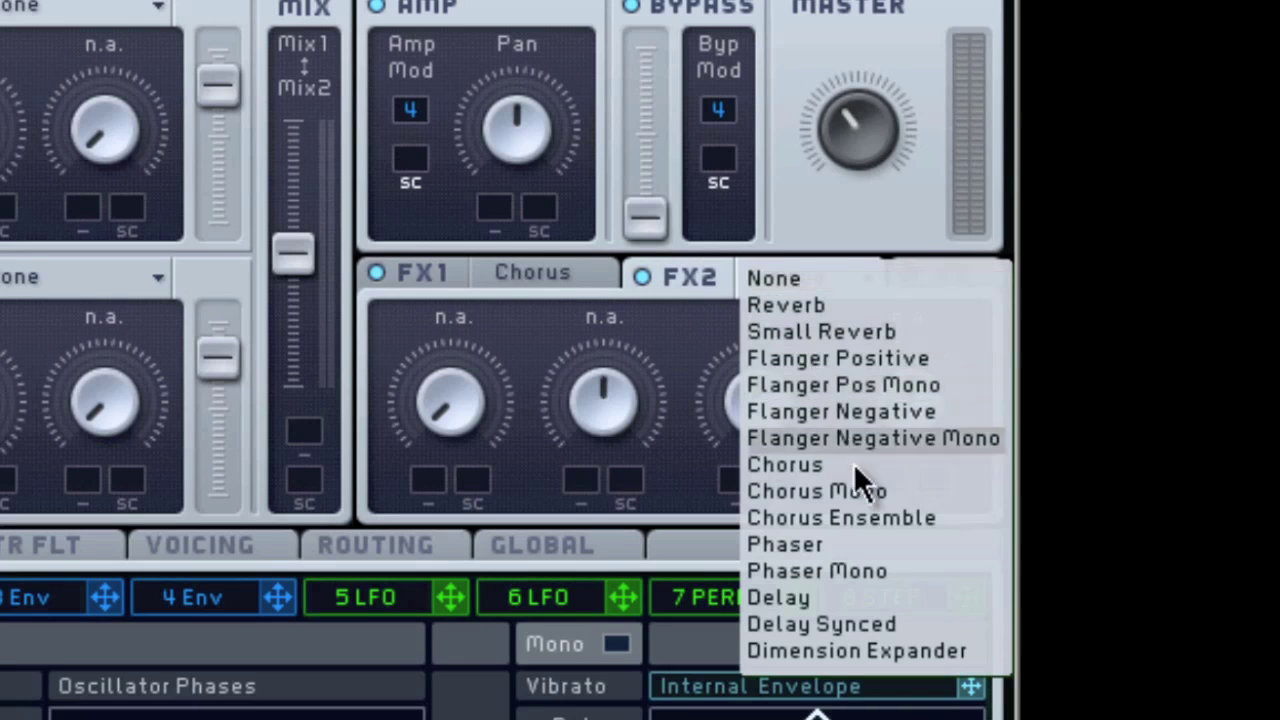
{"action": "left_click", "coordinate": [882, 655]}
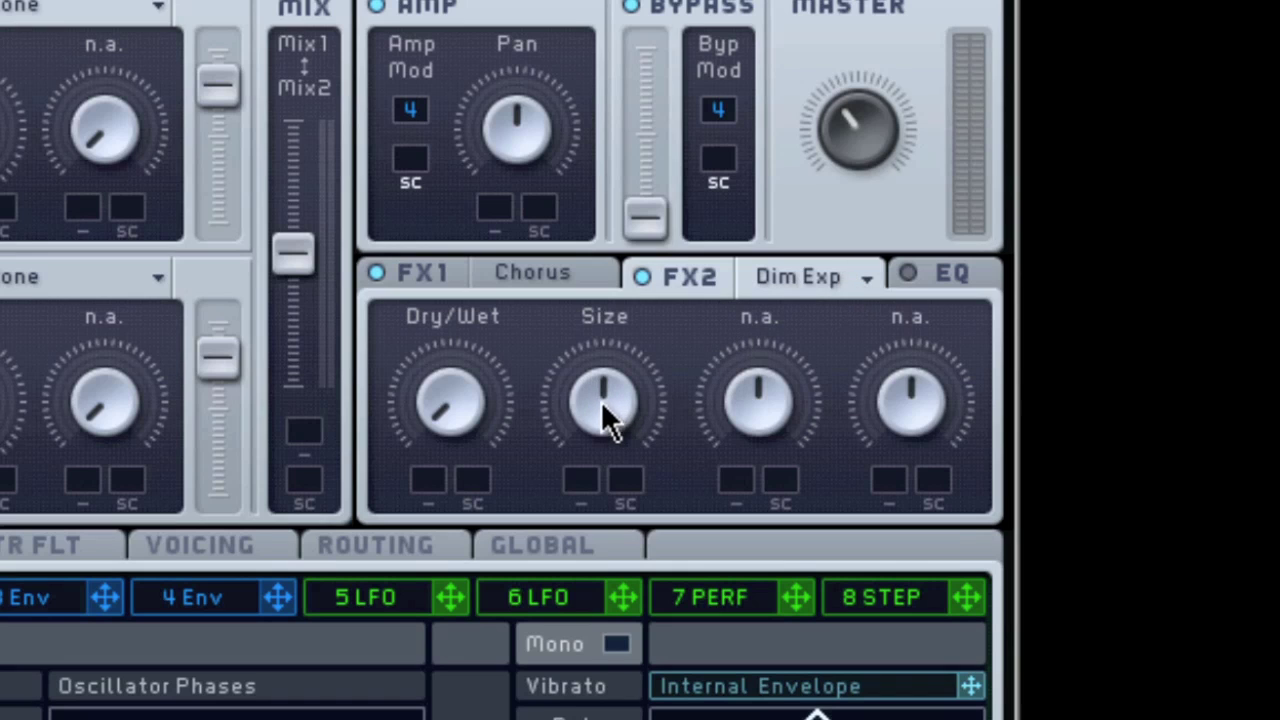
{"action": "left_click_drag", "start_coordinate": [596, 425], "coordinate": [581, 627]}
- Enable the EQ, boost High Shelf and Low Shelf slightly, and lower Master a little
{"action": "left_click", "coordinate": [931, 270]}
{"action": "left_click", "coordinate": [911, 278]}
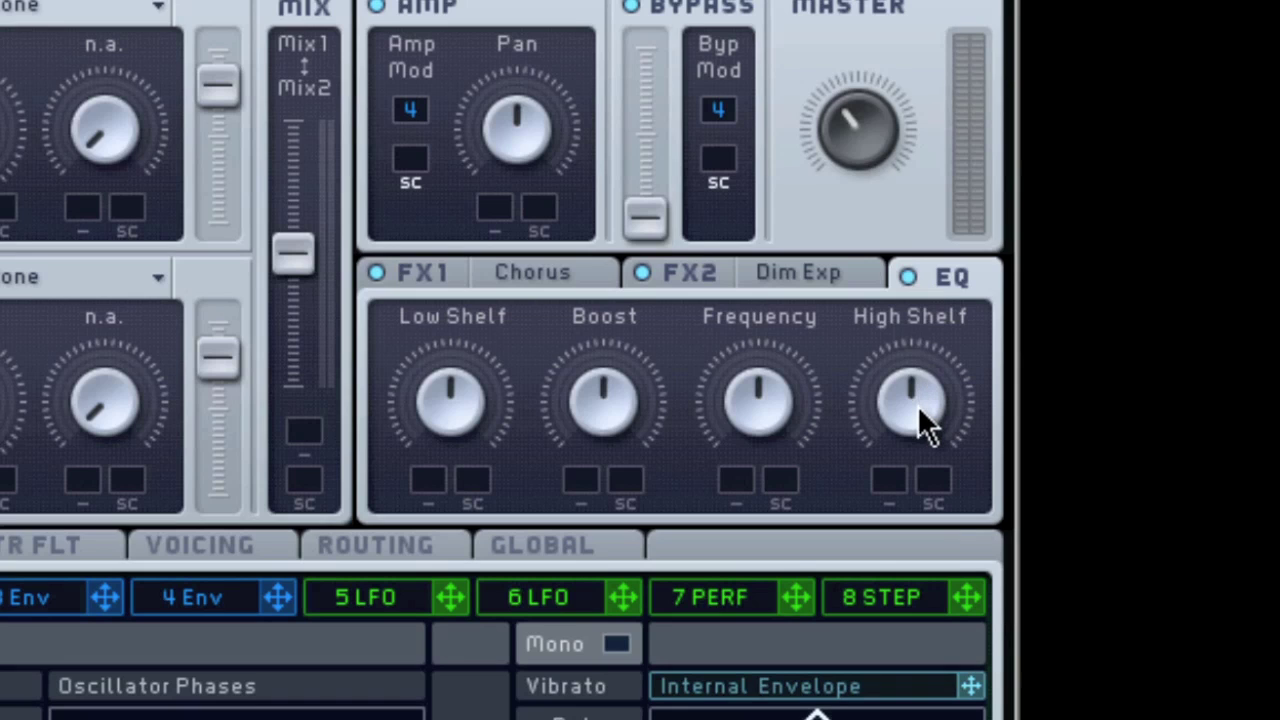
{"action": "left_click_drag", "start_coordinate": [910, 406], "coordinate": [941, 388]}
{"action": "left_click_drag", "start_coordinate": [470, 405], "coordinate": [496, 366]}
{"action": "left_click_drag", "start_coordinate": [849, 139], "coordinate": [833, 153]}
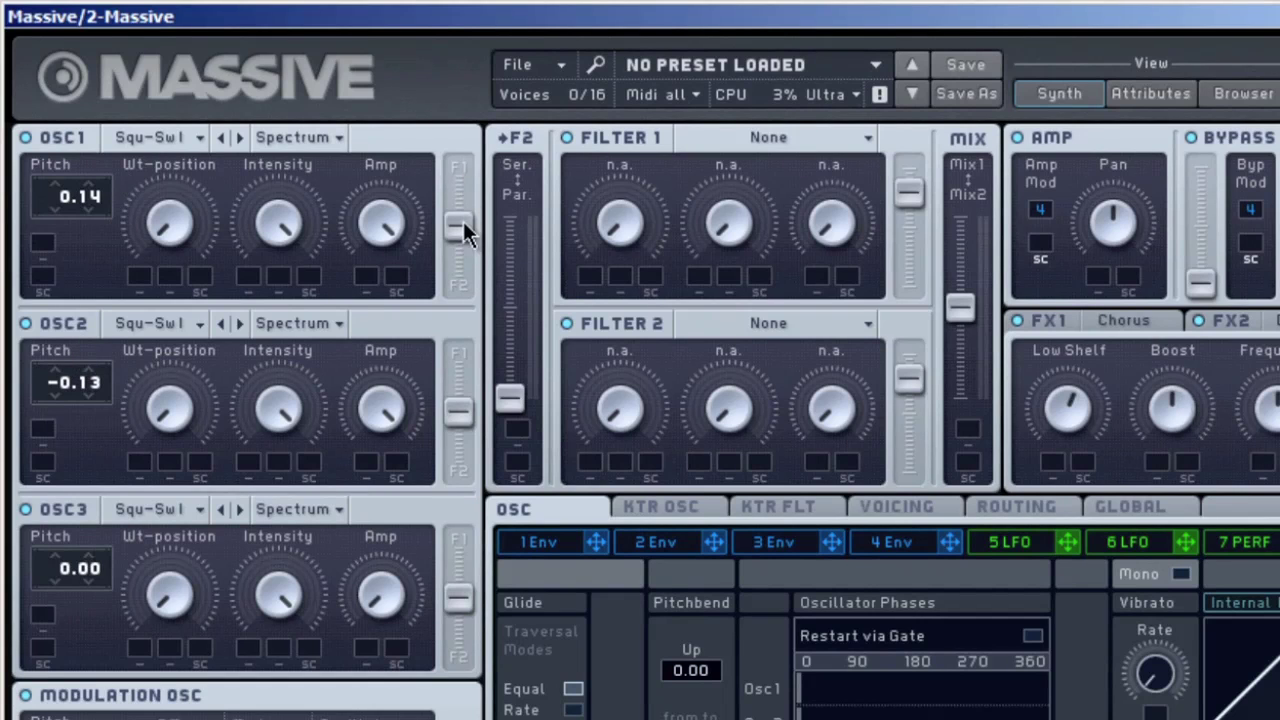
- Route oscillators 1 and 2 fully to Filter 1 and set the filters to serial
{"action": "left_click_drag", "start_coordinate": [464, 225], "coordinate": [471, 68]}
{"action": "left_click_drag", "start_coordinate": [465, 427], "coordinate": [476, 234]}
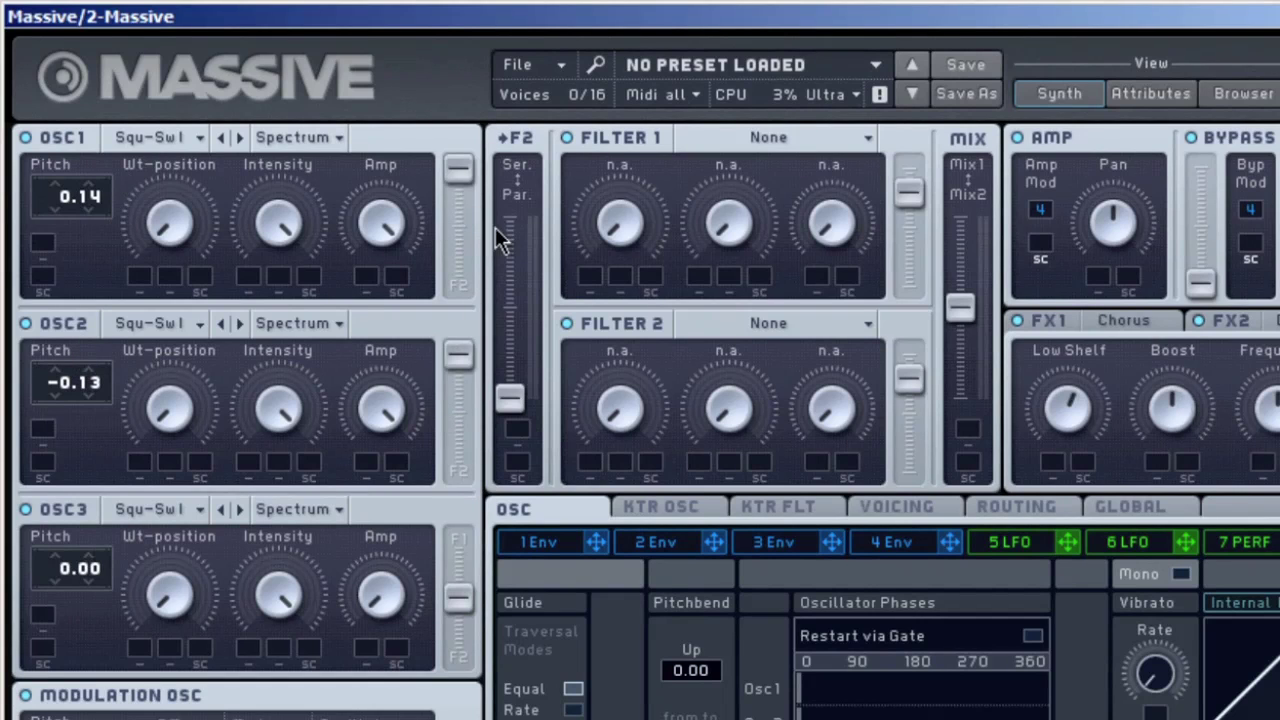
{"action": "left_click_drag", "start_coordinate": [508, 400], "coordinate": [527, 172]}
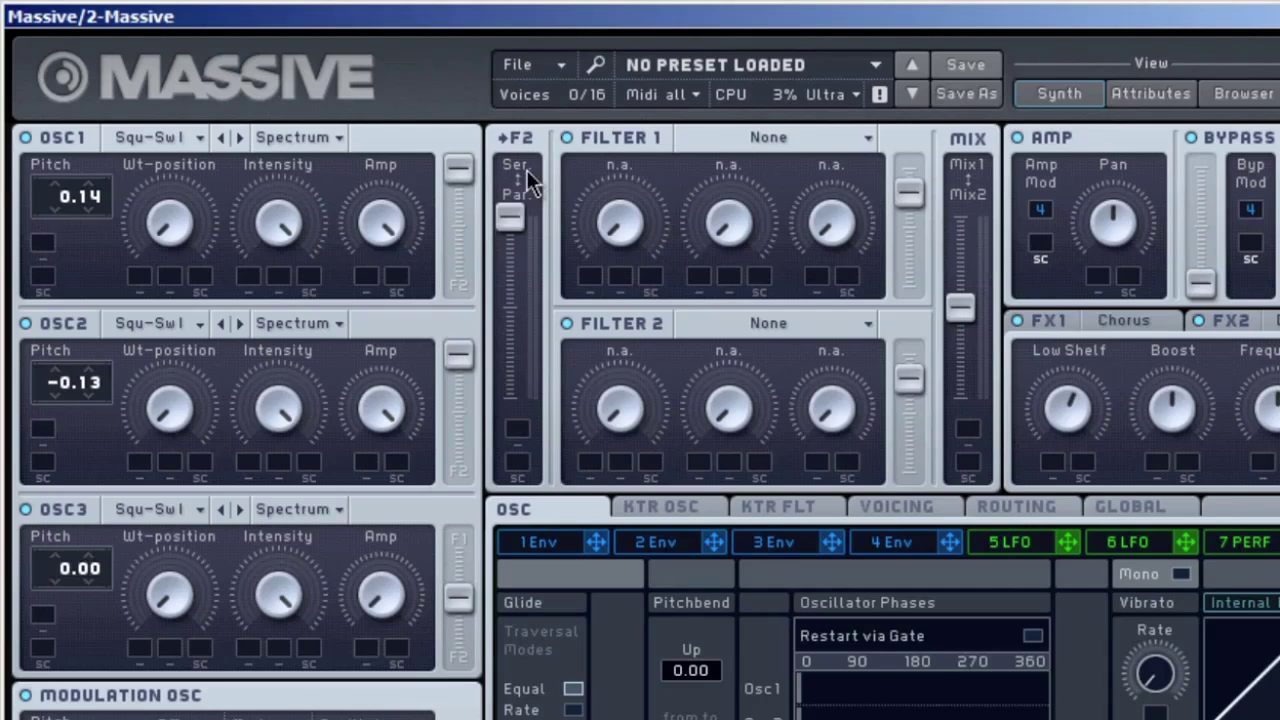
- Make Filter 1 a Lowpass 2 and raise its cutoff
{"action": "left_click", "coordinate": [747, 134]}
{"action": "left_click", "coordinate": [758, 171]}
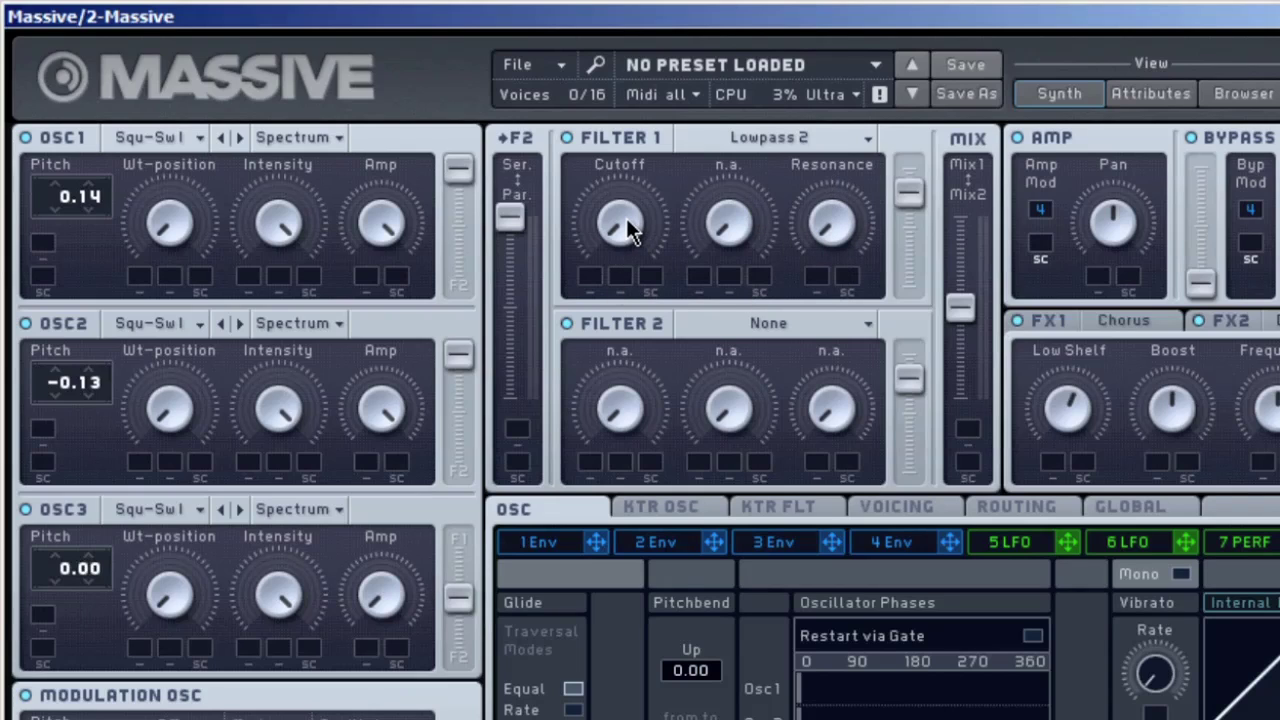
{"action": "left_click_drag", "start_coordinate": [626, 218], "coordinate": [681, 114]}
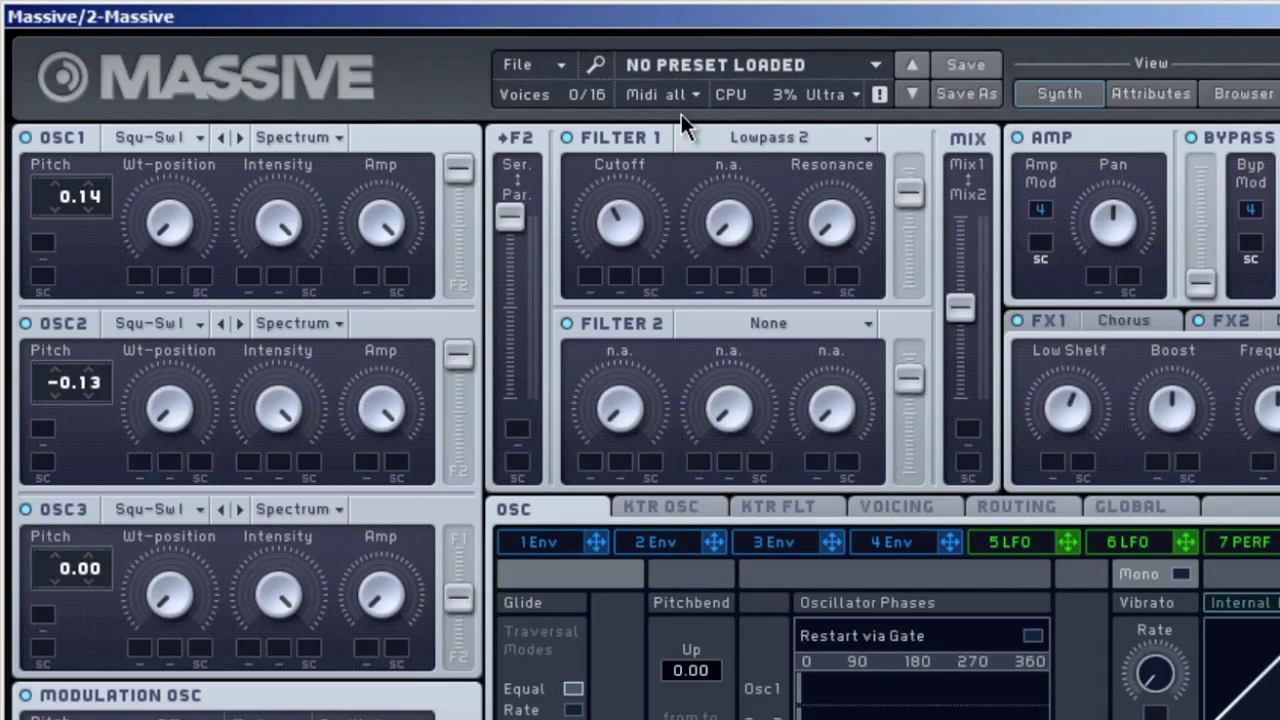